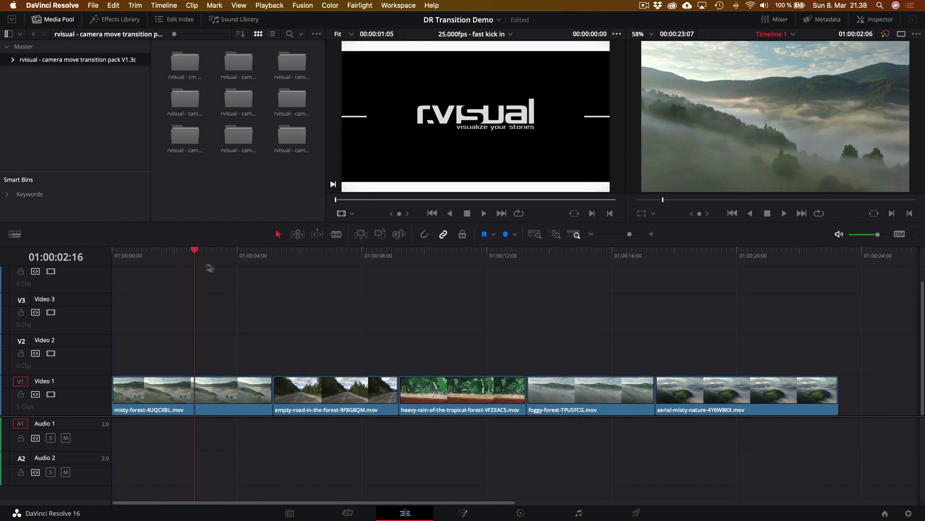
# Step: Scrub through the five timeline clips, select the empty-road clip and expand the rvisual bin
pyautogui.moveTo(210, 268)
pyautogui.mouseDown()
pyautogui.moveTo(393, 279)
pyautogui.moveTo(810, 268)
pyautogui.moveTo(572, 287)
pyautogui.moveTo(215, 282)
pyautogui.mouseUp()
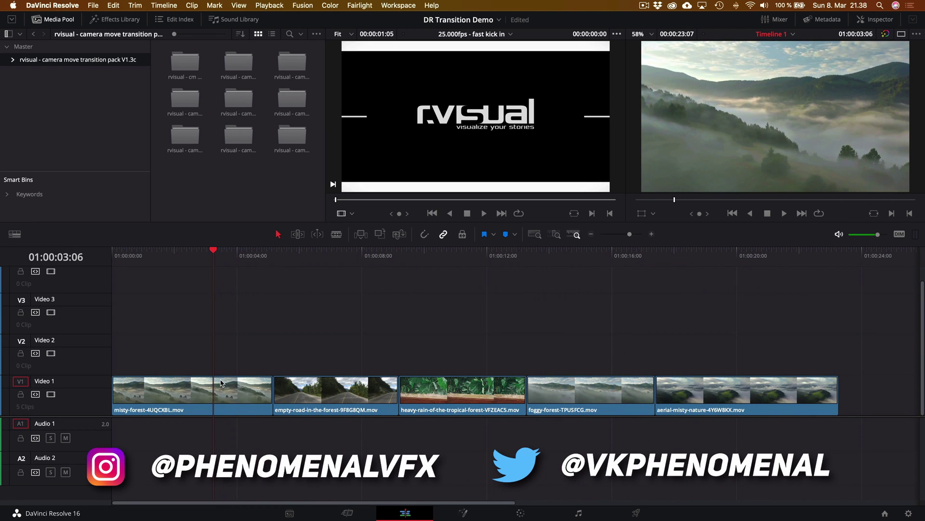
pyautogui.click(379, 385)
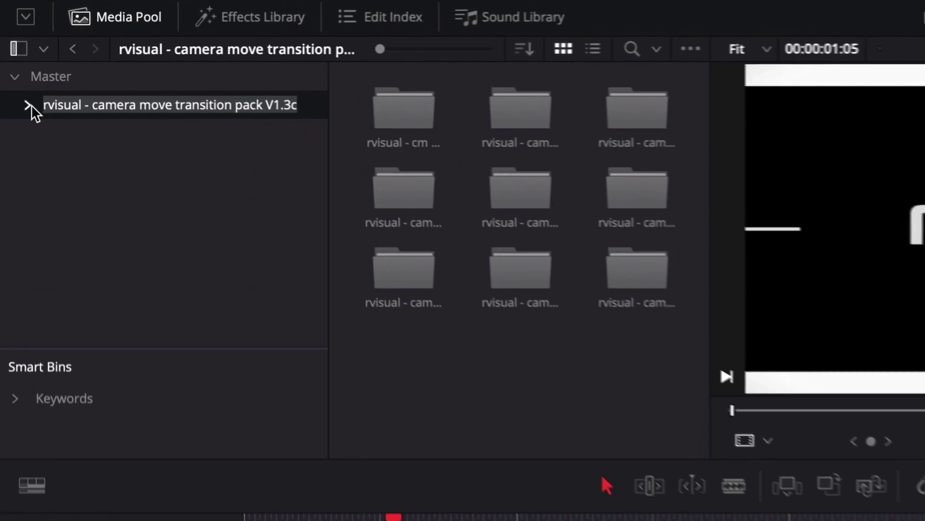
pyautogui.click(29, 106)
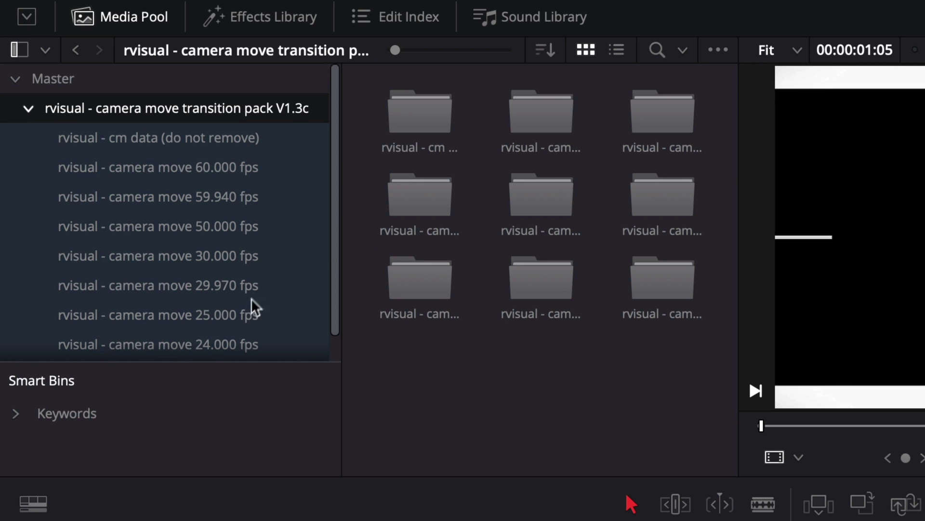
pyautogui.scroll(-2, 338, 190)
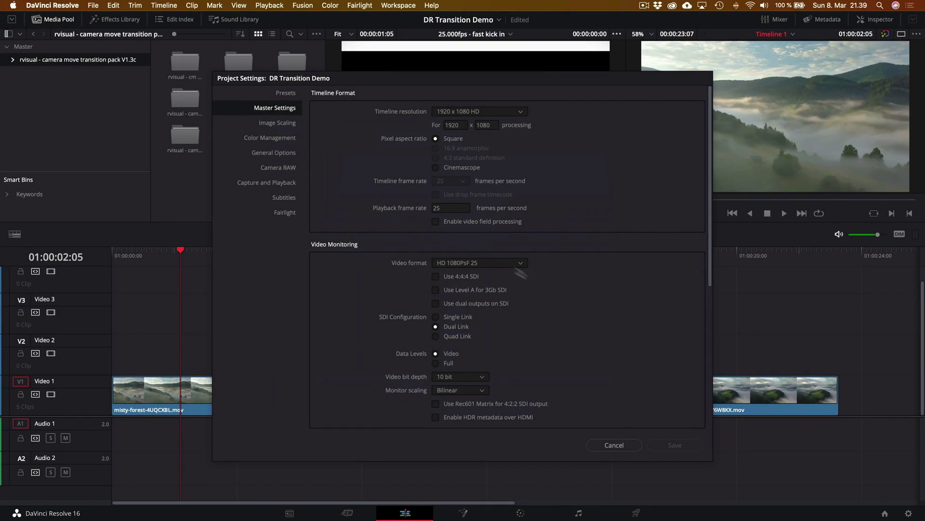
# Step: Cancel Project Settings and open the rvisual pack's camera move 25.000 fps sub-bin
pyautogui.click(633, 447)
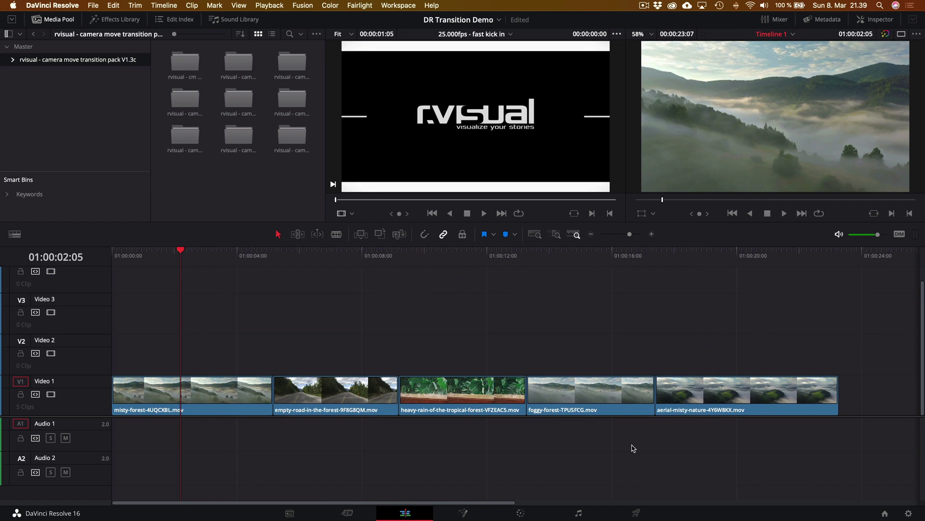
pyautogui.click(13, 61)
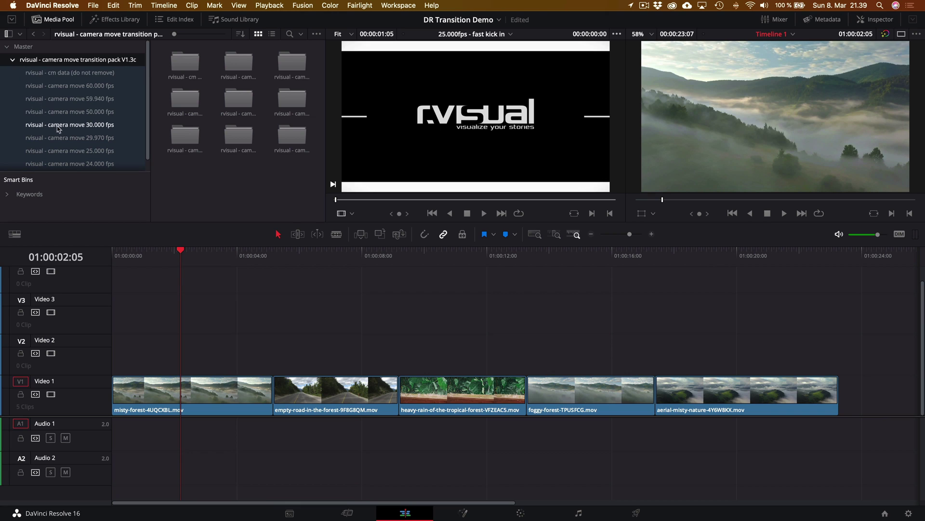
pyautogui.click(67, 151)
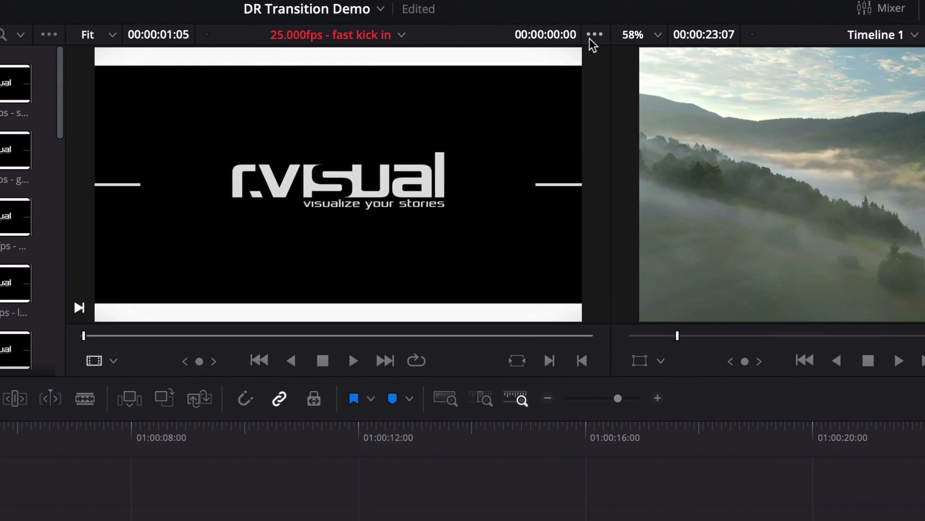
# Step: Enable Live Media Preview in the source viewer and play the fast kick in transition preview
pyautogui.click(617, 34)
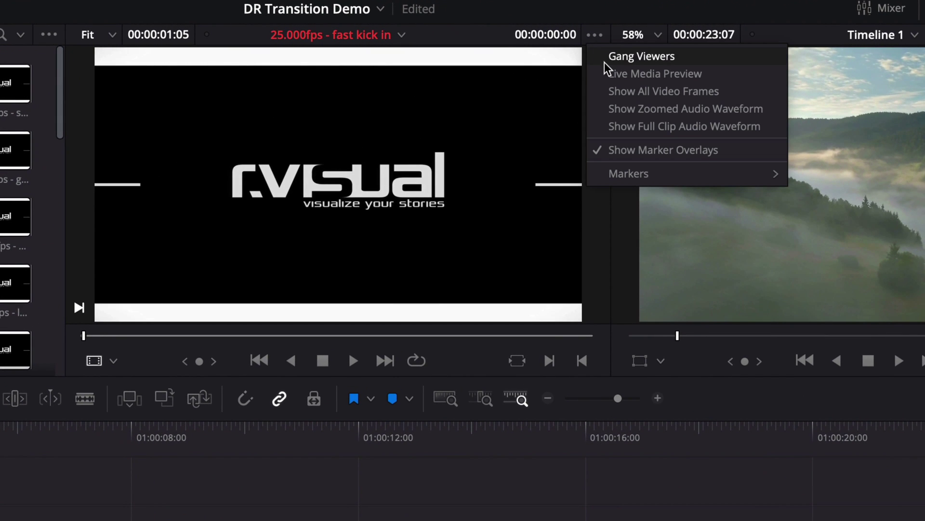
pyautogui.click(603, 76)
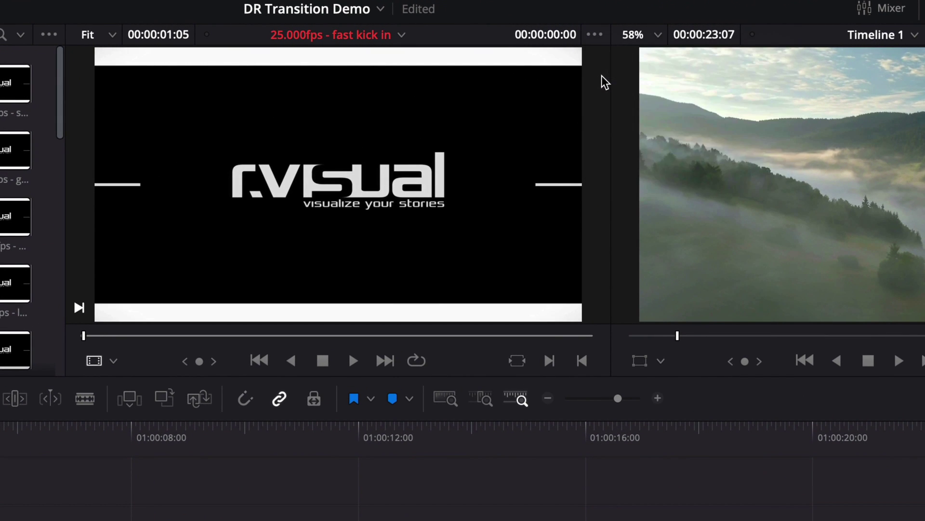
pyautogui.click(594, 35)
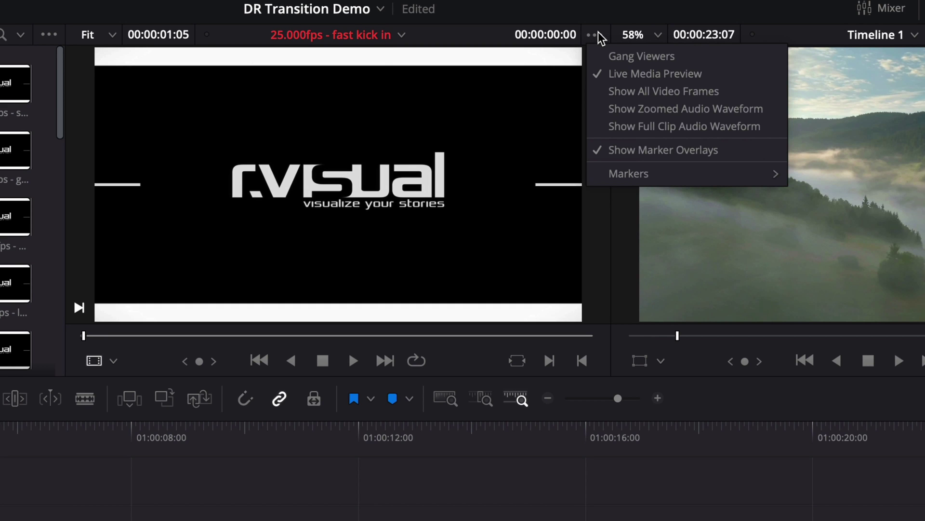
pyautogui.click(599, 34)
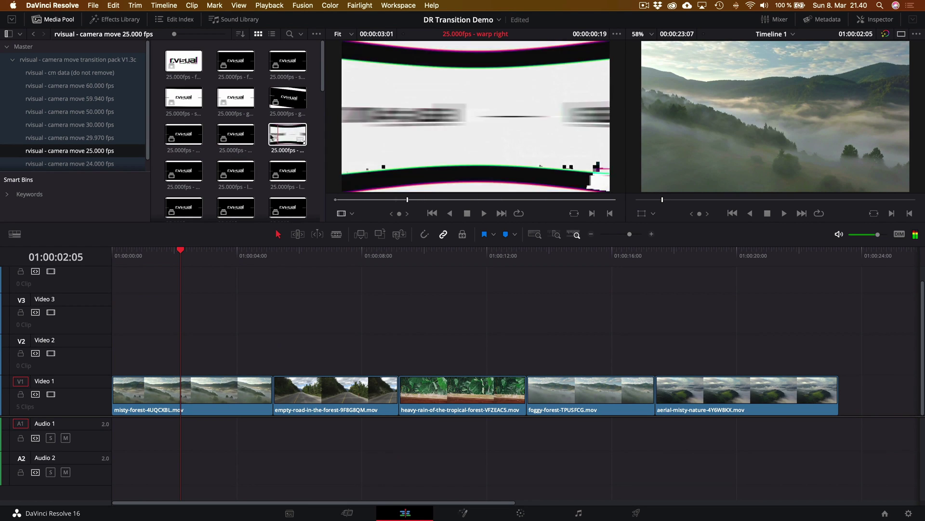
pyautogui.press('space')
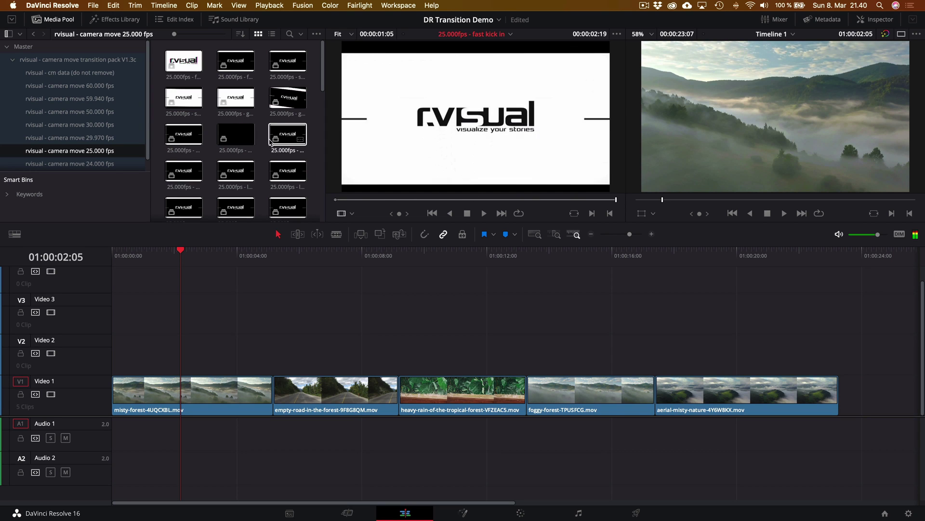
# Step: Add a Video 4 track, zoom in on the first cut, and drag in the zoom out spin right transition
pyautogui.click(114, 6)
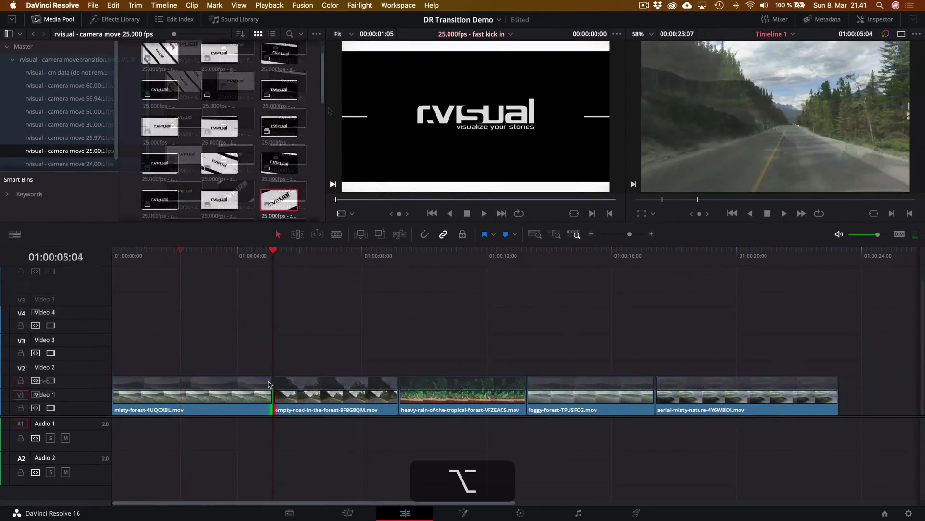
pyautogui.scroll(5, 275, 414)
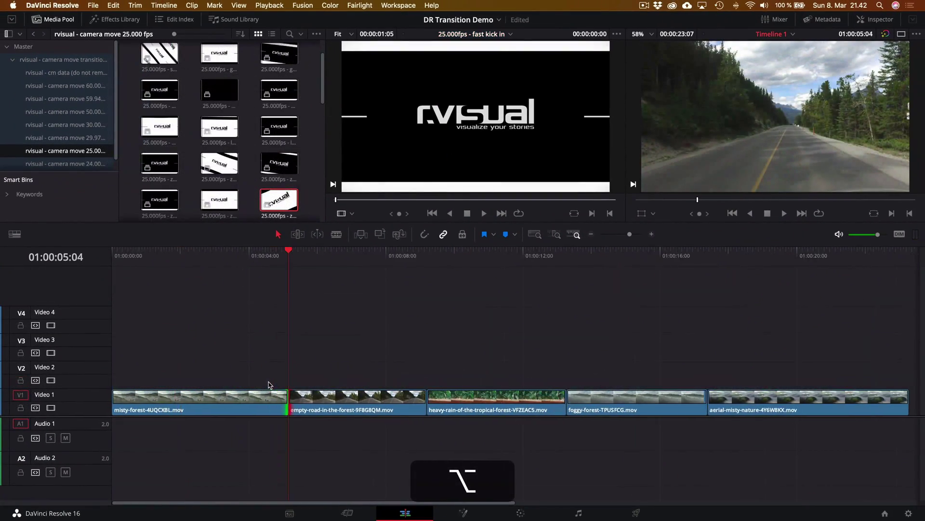
pyautogui.scroll(3, 384, 412)
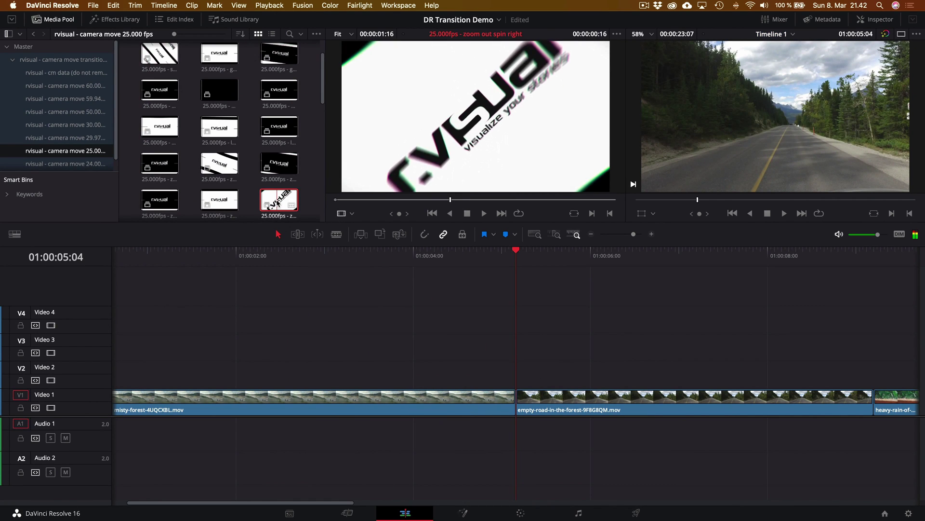
pyautogui.moveTo(277, 204); pyautogui.dragTo(430, 356)
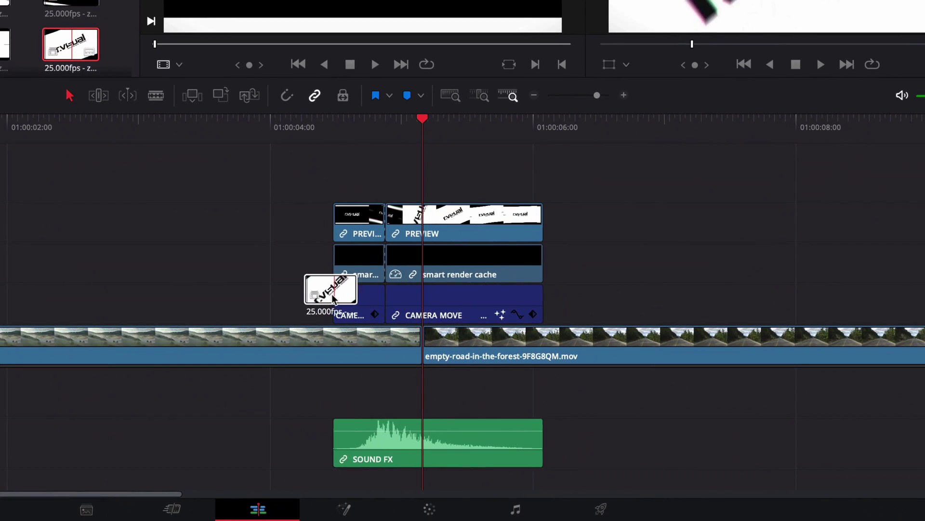
# Step: Align the zoom out spin right transition with the first cut and delete its two PREVIEW clips
pyautogui.moveTo(333, 298); pyautogui.dragTo(368, 303)
pyautogui.press('Left')
pyautogui.press('Left')
pyautogui.press('Left')
pyautogui.press('Left')
pyautogui.press('Left')
pyautogui.press('Left')
pyautogui.press('Left')
pyautogui.press('Left')
pyautogui.press('Left')
pyautogui.press('Left')
pyautogui.press('Left')
pyautogui.press('Left')
pyautogui.press('Left')
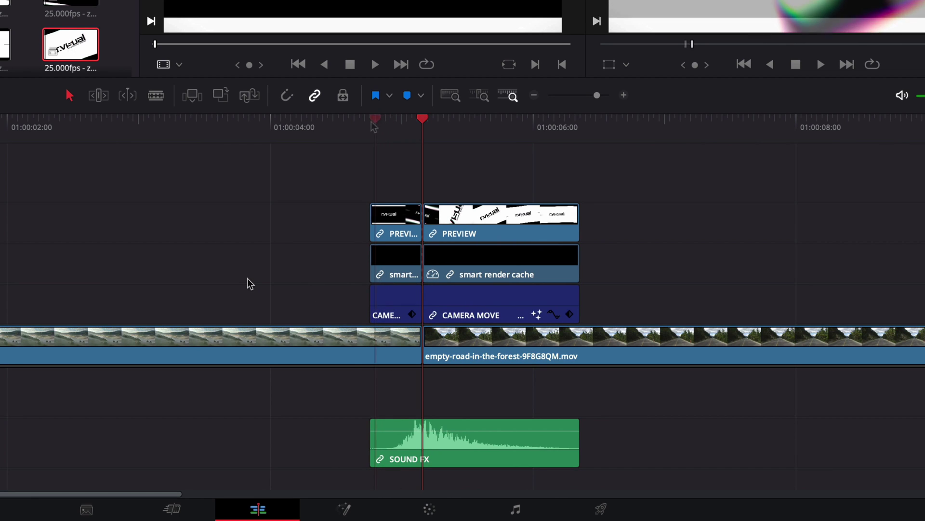
pyautogui.moveTo(391, 159); pyautogui.dragTo(492, 225)
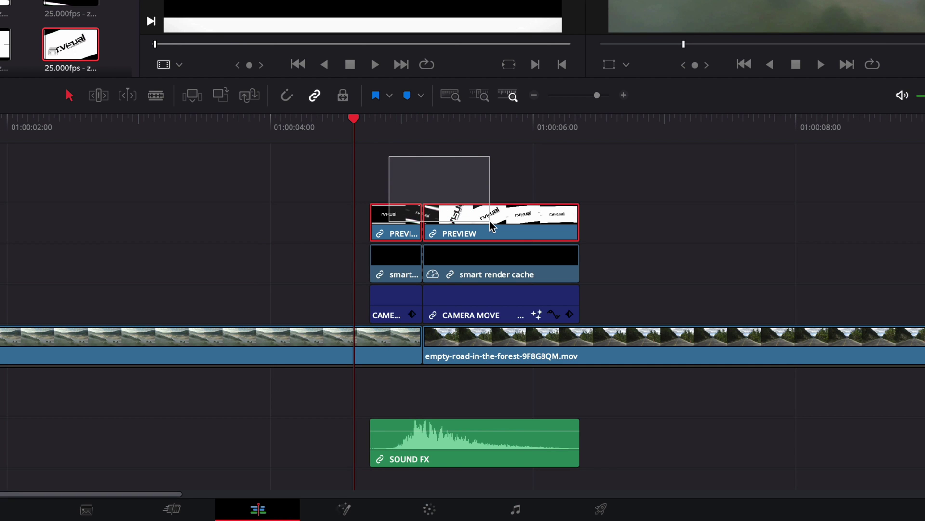
pyautogui.moveTo(491, 226); pyautogui.dragTo(491, 226)
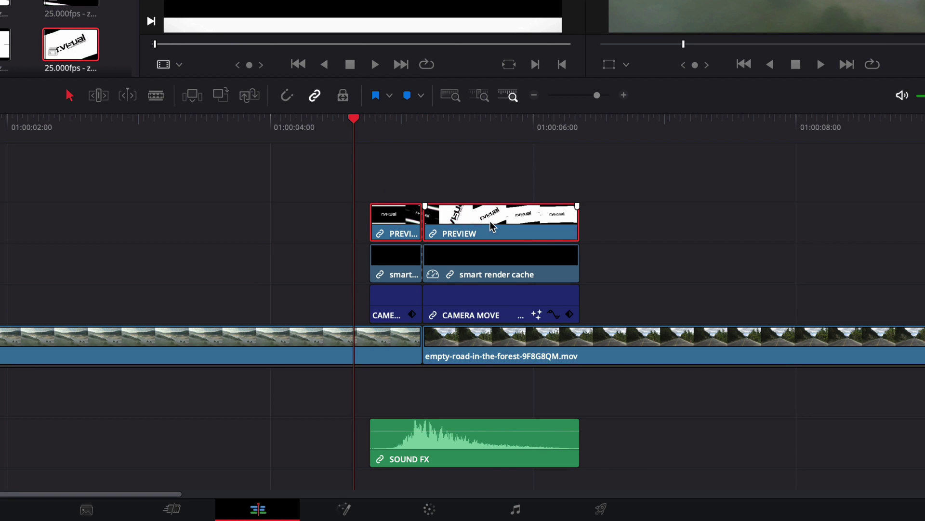
pyautogui.press('BackSpace')
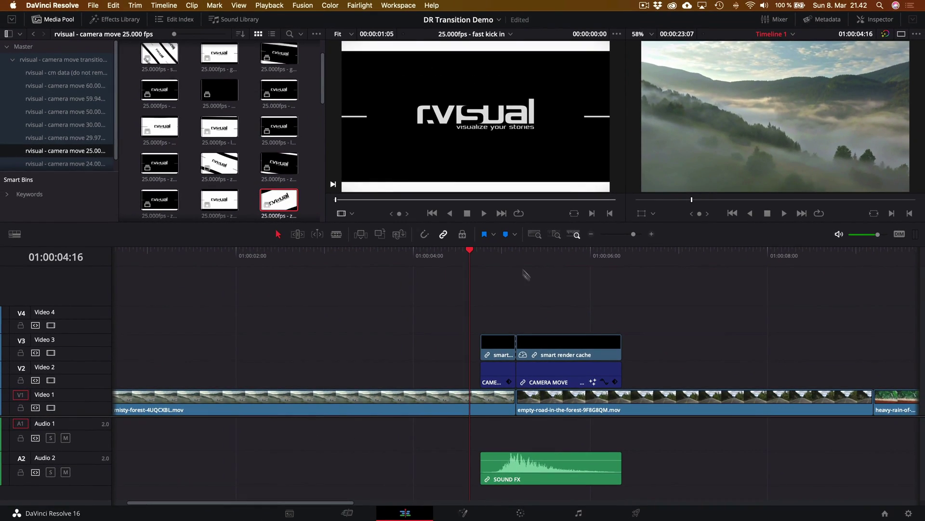
# Step: Keep the playback render cache set to Smart
pyautogui.click(269, 6)
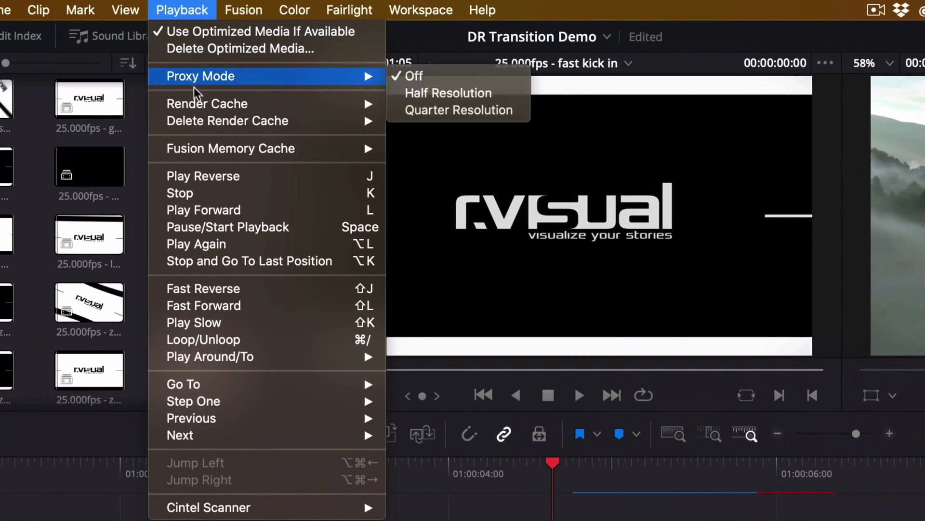
pyautogui.moveTo(364, 79)
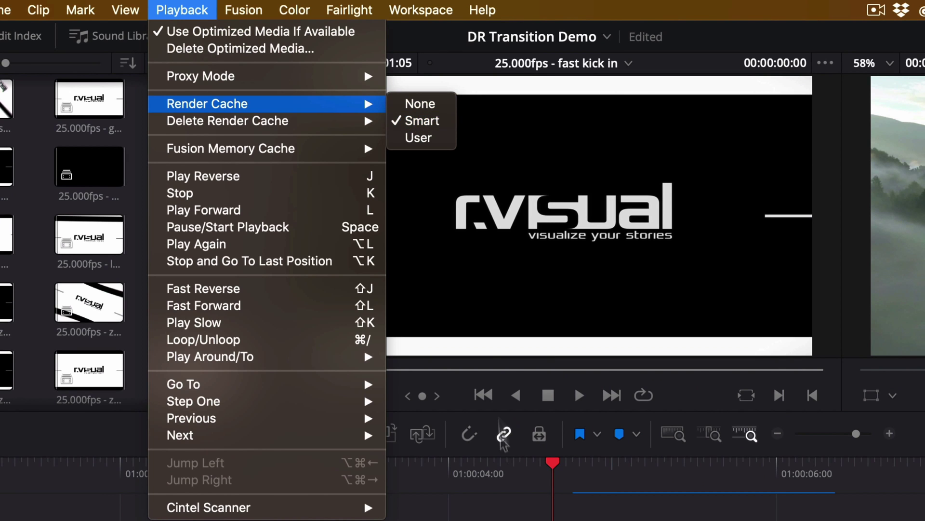
pyautogui.click(436, 124)
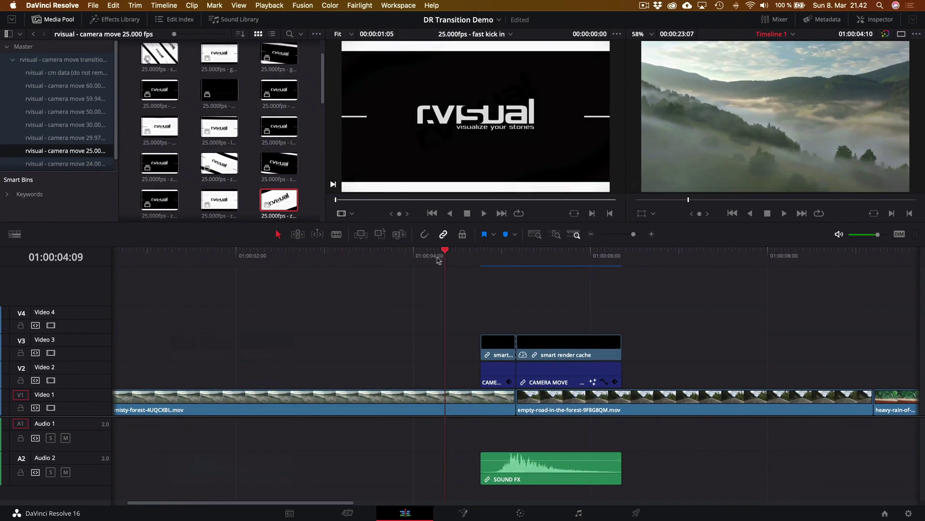
# Step: Place the distort zoom transition over the empty-road/heavy-rain cut and delete its PREVIEW clips
pyautogui.moveTo(269, 219); pyautogui.dragTo(501, 404)
pyautogui.moveTo(489, 369); pyautogui.dragTo(480, 364)
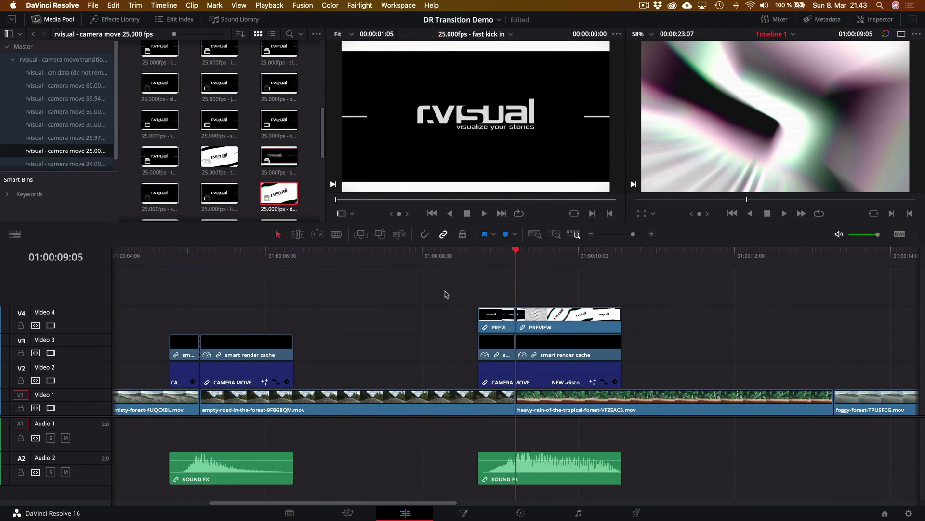
pyautogui.moveTo(444, 292); pyautogui.dragTo(567, 320)
pyautogui.press('BackSpace')
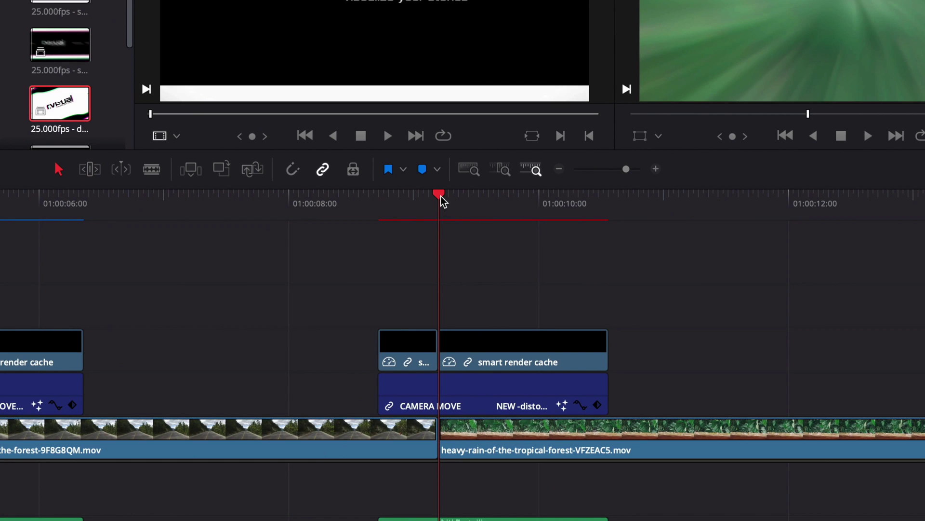
# Step: Play and scrub through the distort zoom transition around the second cut
pyautogui.moveTo(441, 200); pyautogui.dragTo(380, 210)
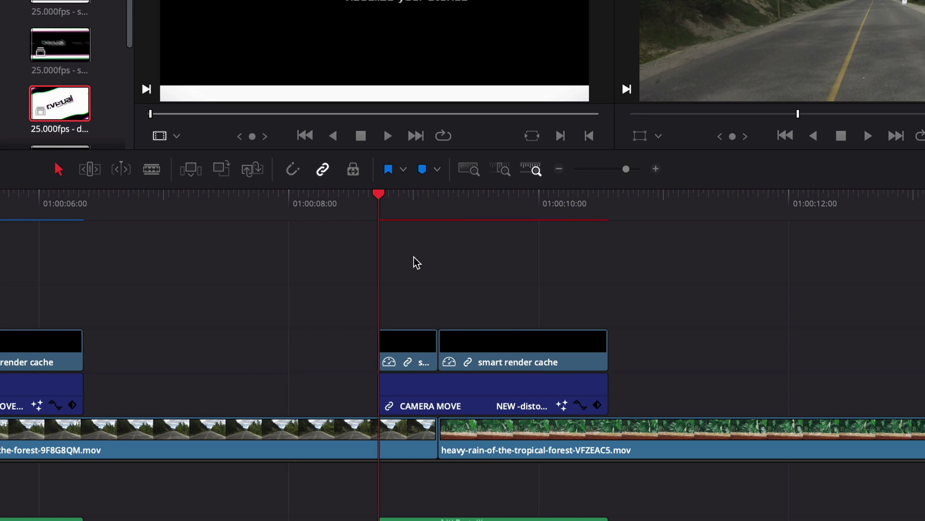
pyautogui.moveTo(382, 204); pyautogui.dragTo(308, 202)
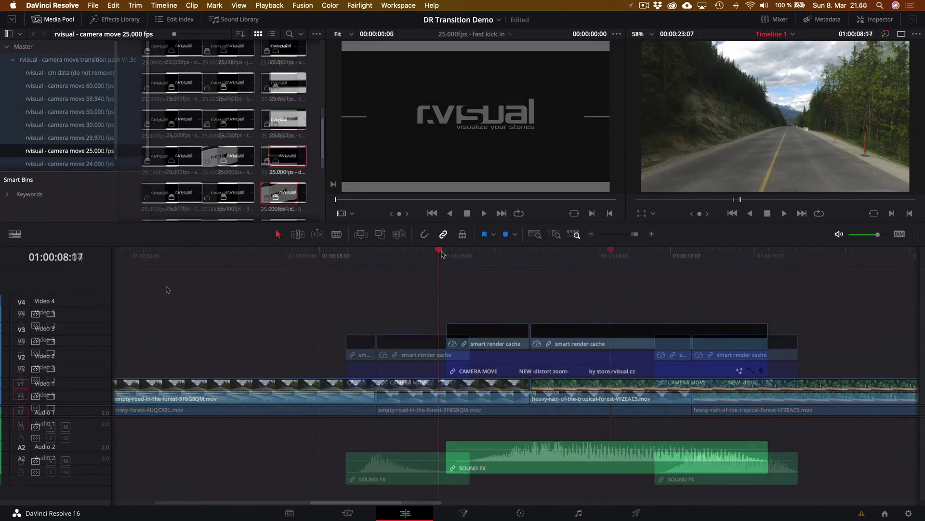
pyautogui.press('space')
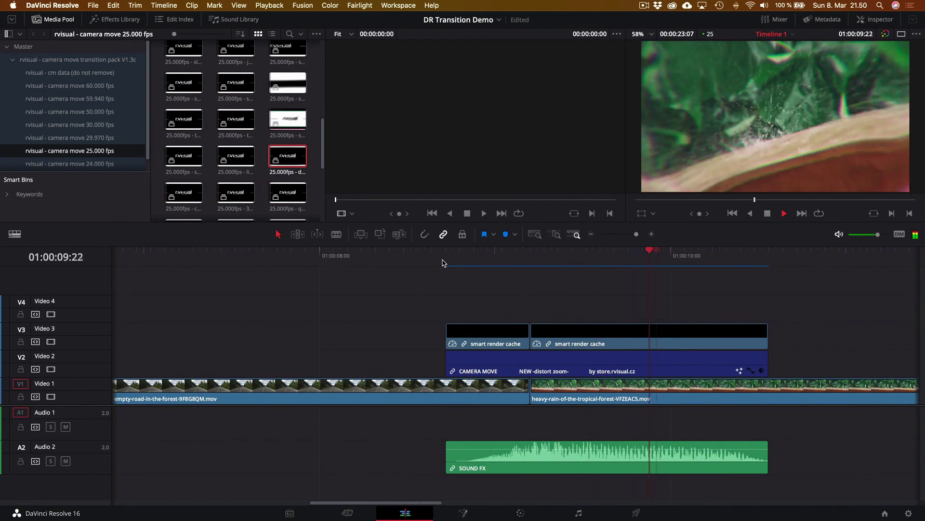
pyautogui.press('space')
pyautogui.moveTo(452, 266); pyautogui.dragTo(542, 263)
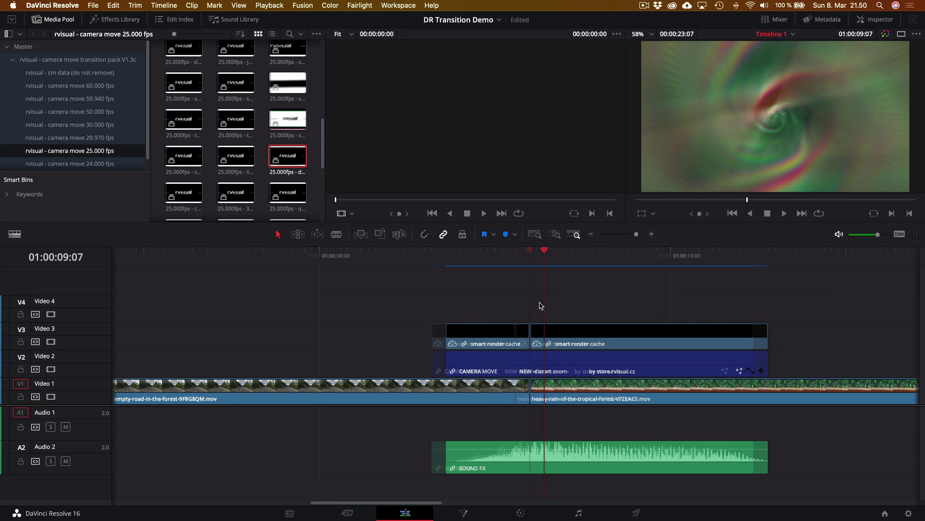
pyautogui.hscroll(3, 541, 308)
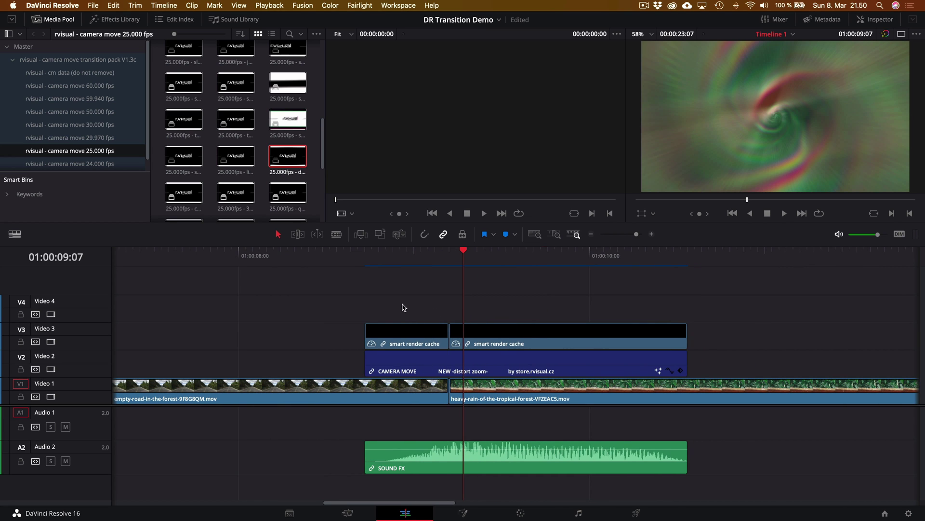
# Step: Save the project with ⌘S
pyautogui.moveTo(356, 280); pyautogui.dragTo(478, 358)
pyautogui.click(475, 314)
pyautogui.press('super+s')
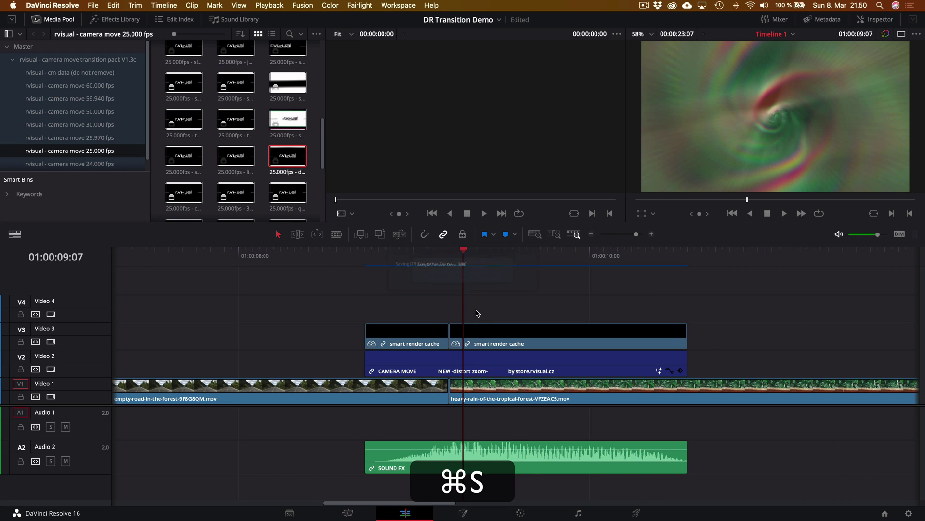
# Step: Disable the two V3 smart render cache clips and select the CAMERA MOVE clip
pyautogui.moveTo(364, 291); pyautogui.dragTo(505, 354)
pyautogui.click(471, 307)
pyautogui.press('alt')
pyautogui.moveTo(362, 286); pyautogui.dragTo(483, 337)
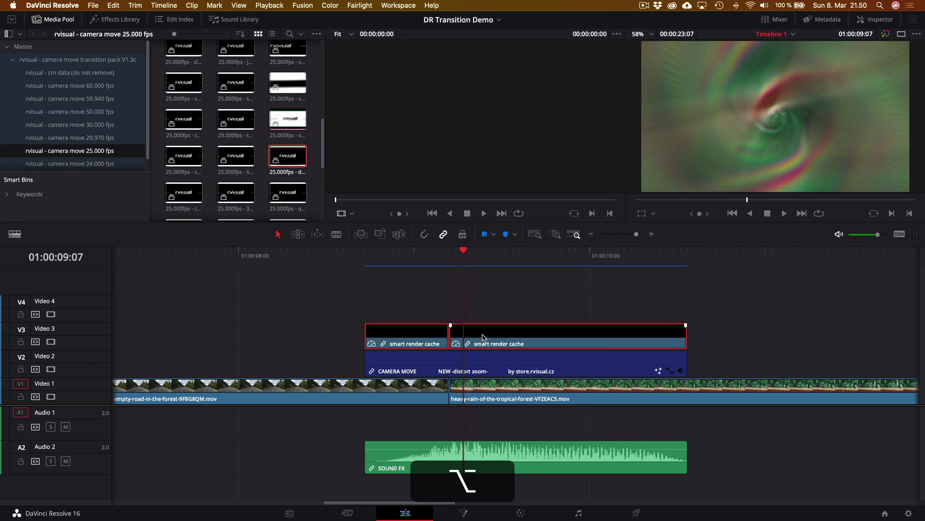
pyautogui.press('d')
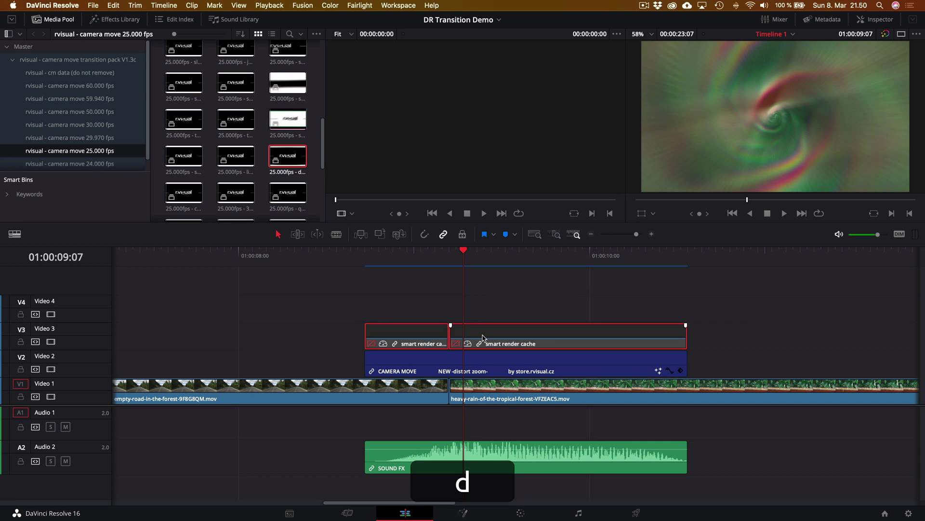
pyautogui.click(484, 308)
pyautogui.press('alt')
pyautogui.keyDown('alt'); pyautogui.click(482, 364); pyautogui.keyUp('alt')
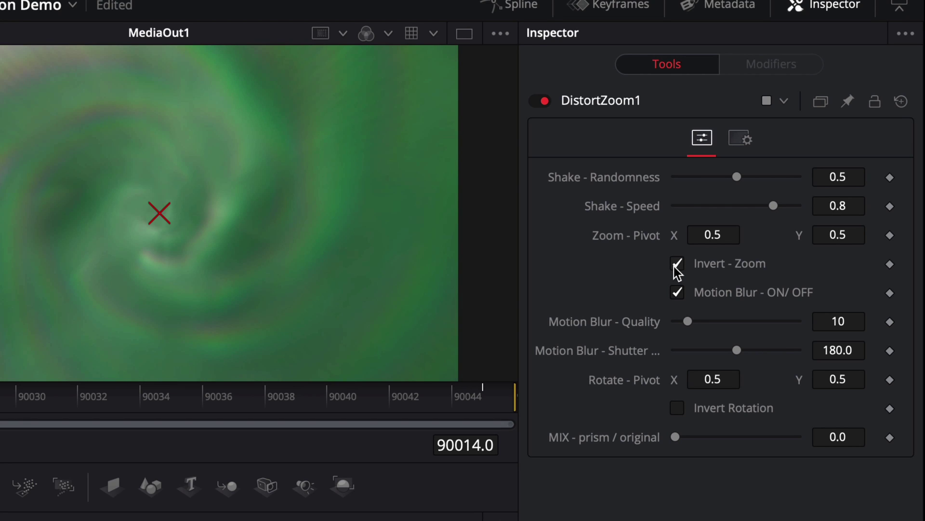
# Step: Enable motion blur at quality 23 and move the distort zoom pivot to 0.276056, 0.614041
pyautogui.click(678, 292)
pyautogui.moveTo(684, 323)
pyautogui.mouseDown()
pyautogui.moveTo(700, 322)
pyautogui.moveTo(665, 330)
pyautogui.moveTo(689, 333)
pyautogui.mouseUp()
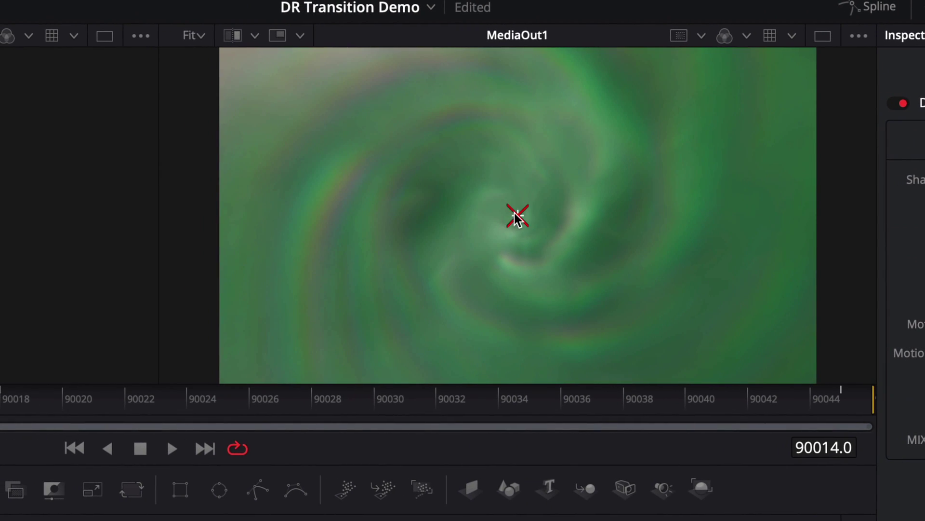
pyautogui.moveTo(527, 213); pyautogui.dragTo(588, 196)
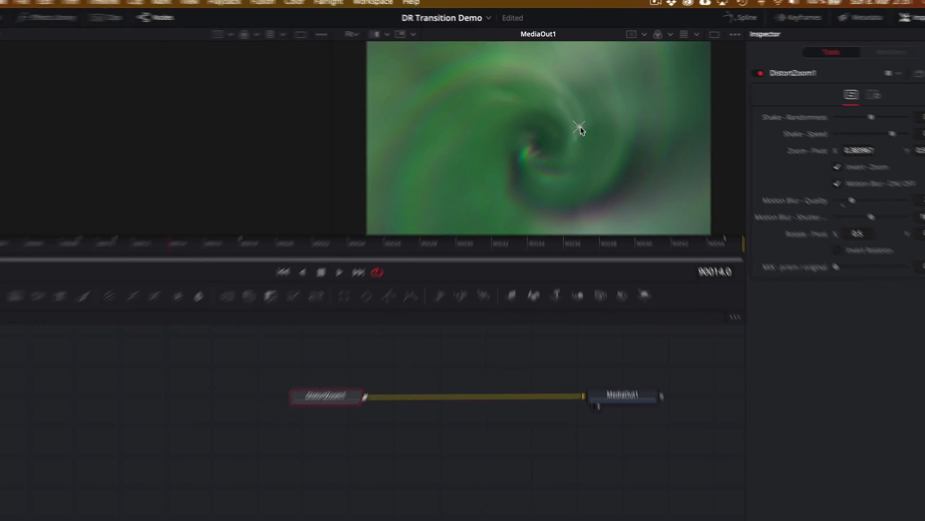
pyautogui.moveTo(579, 126); pyautogui.dragTo(616, 114)
# Step: Preview the swirl, return to the Edit page and select the clips stacked above the cut
pyautogui.press('space')
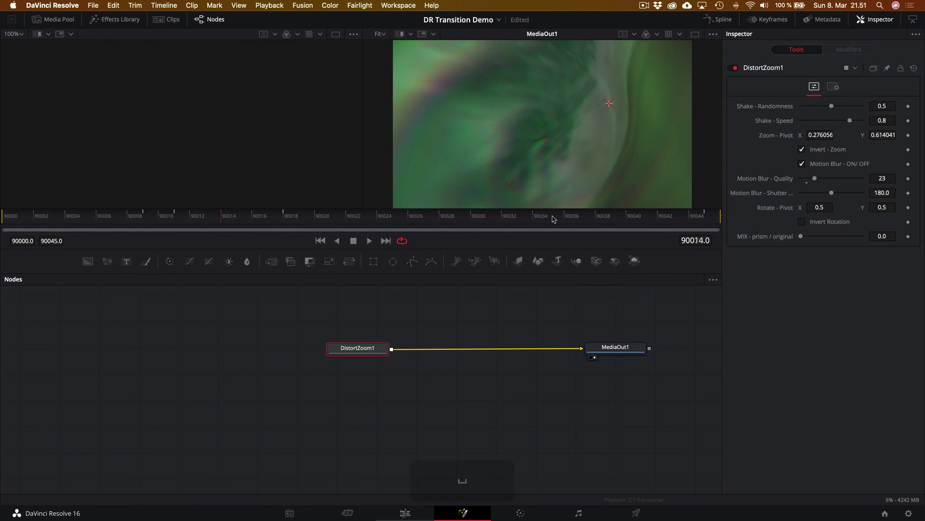
pyautogui.hotkey('shift', '4')
pyautogui.moveTo(411, 311); pyautogui.dragTo(477, 337)
# Step: Re-enable the two smart render cache clips and save the project
pyautogui.hotkey('alt', 'd')
pyautogui.press('d')
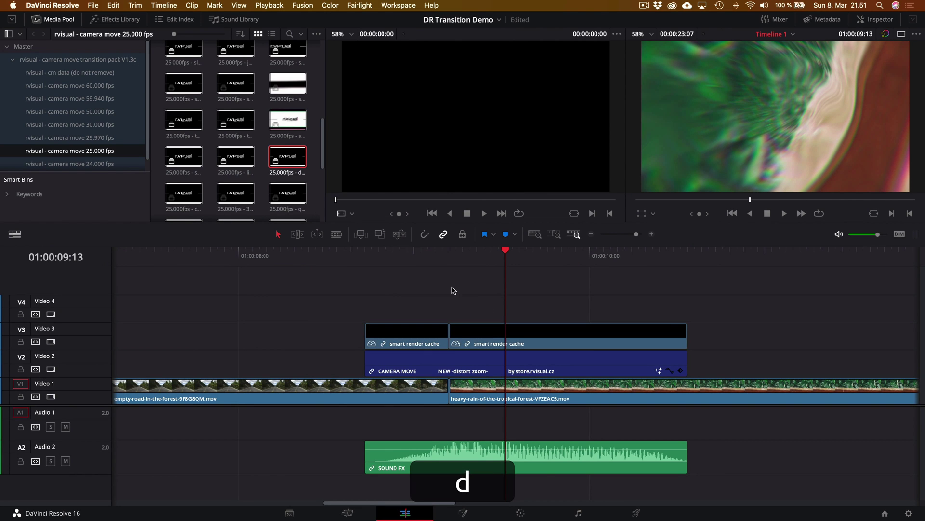
pyautogui.click(364, 256)
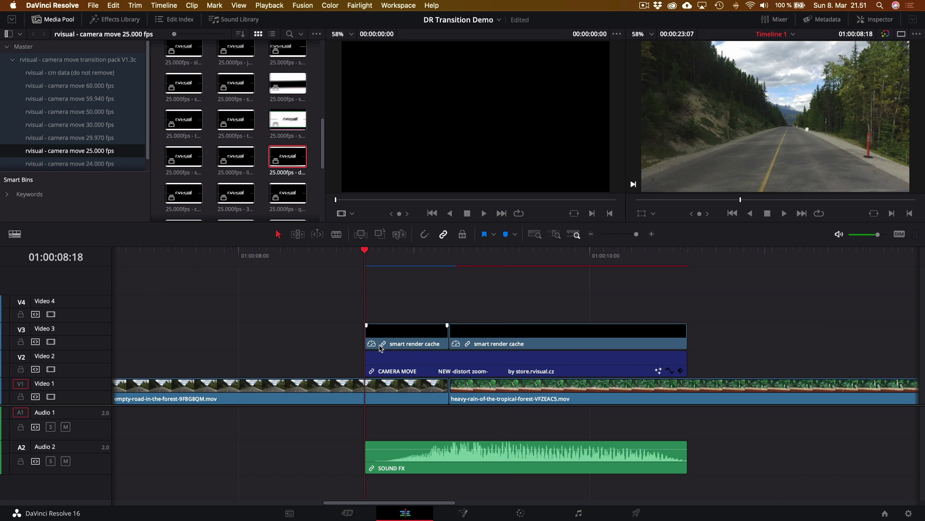
pyautogui.press('super+s')
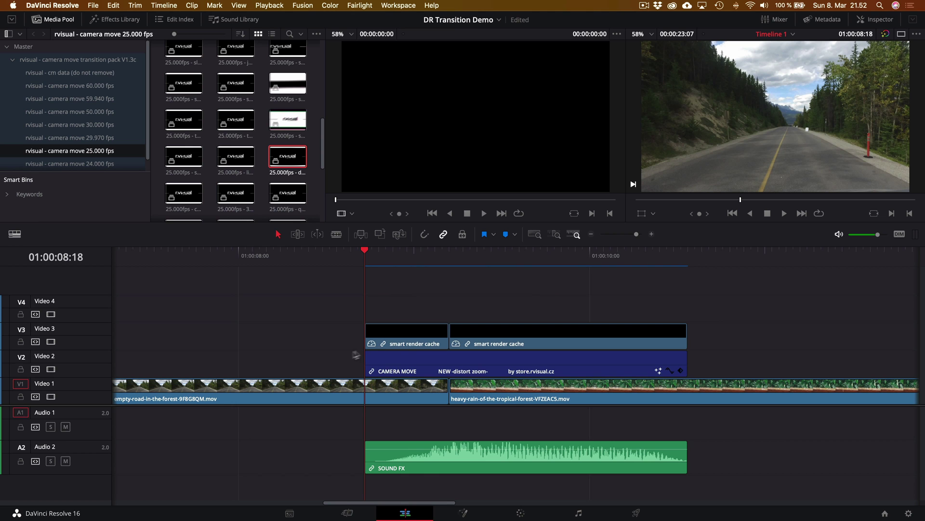
# Step: Play the updated distort zoom transition from 01:00:07:04 and scrub back through it
pyautogui.scroll(-3, 340, 348)
pyautogui.click(316, 253)
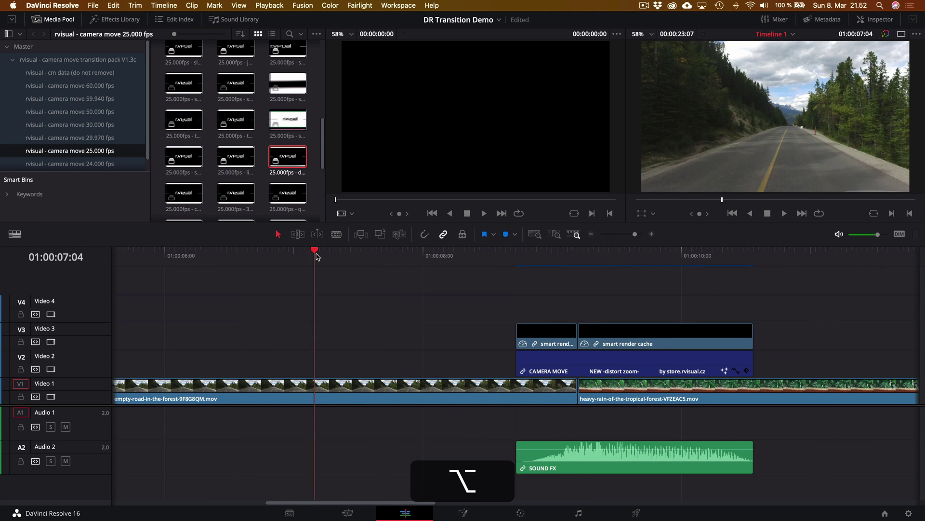
pyautogui.press('space')
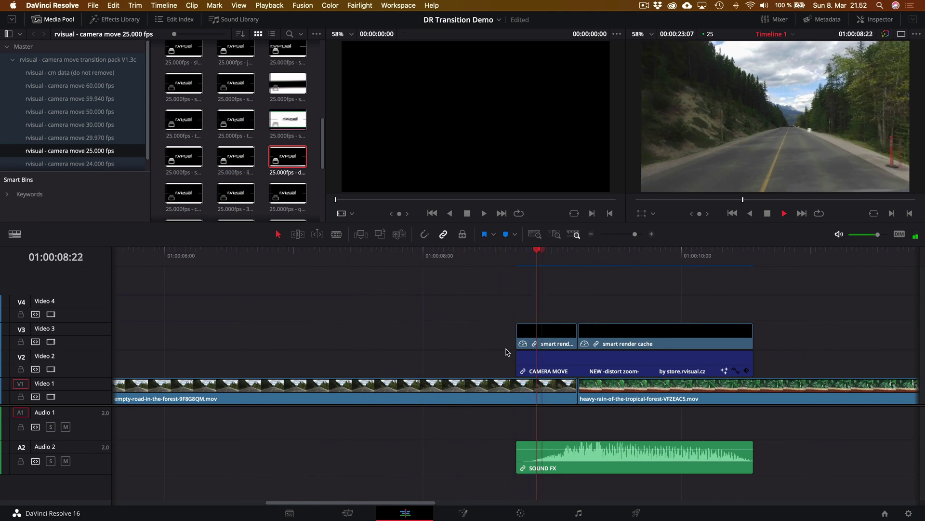
pyautogui.press('space')
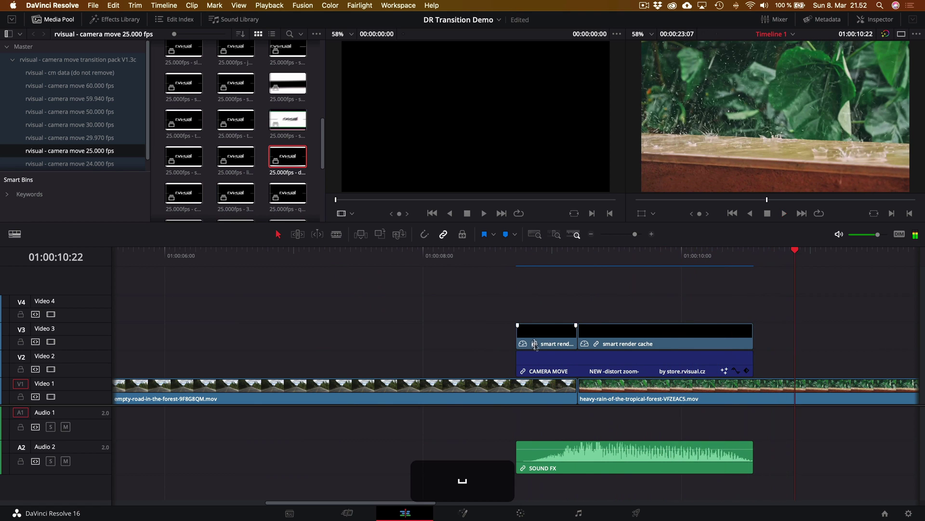
pyautogui.hscroll(5, 536, 346)
pyautogui.moveTo(285, 255); pyautogui.dragTo(245, 289)
pyautogui.press('space')
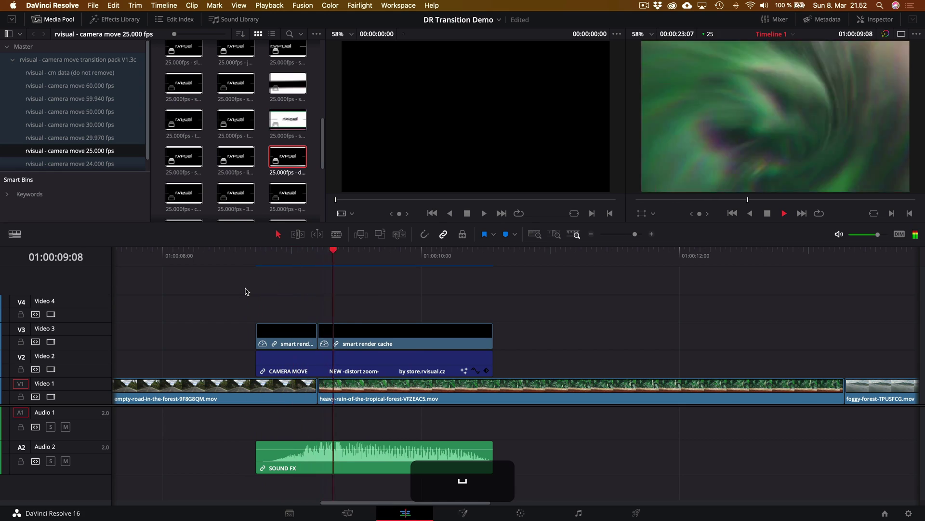
# Step: Play the five-clip sequence from near the start, stopping on the rain clip and restarting
pyautogui.press('space')
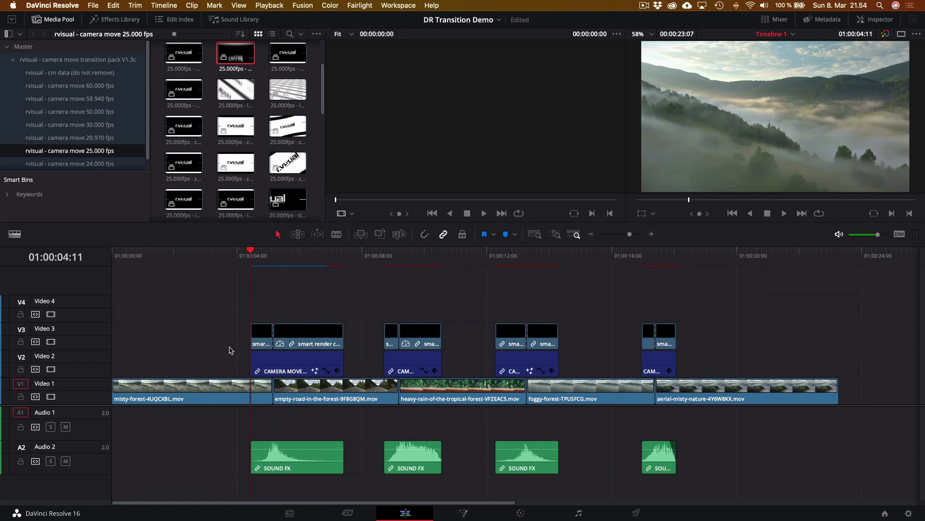
pyautogui.click(219, 259)
pyautogui.press('space')
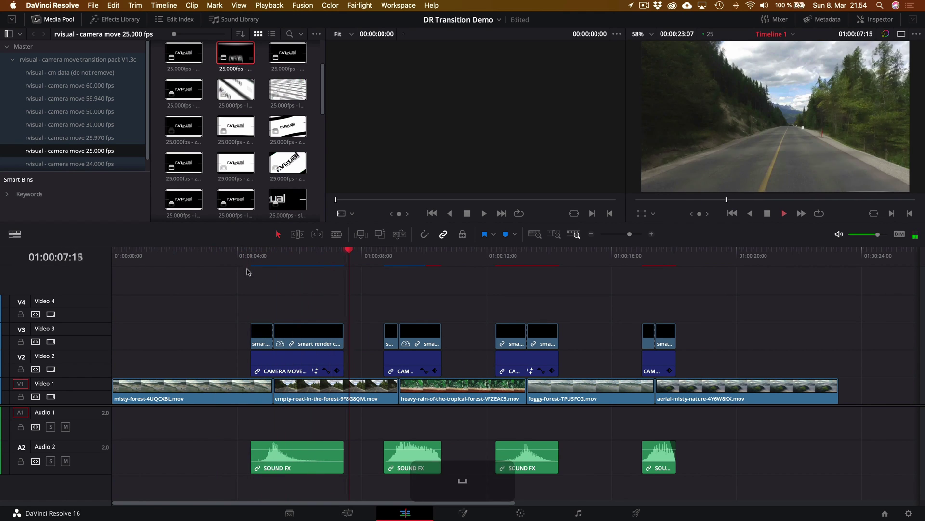
pyautogui.press('space')
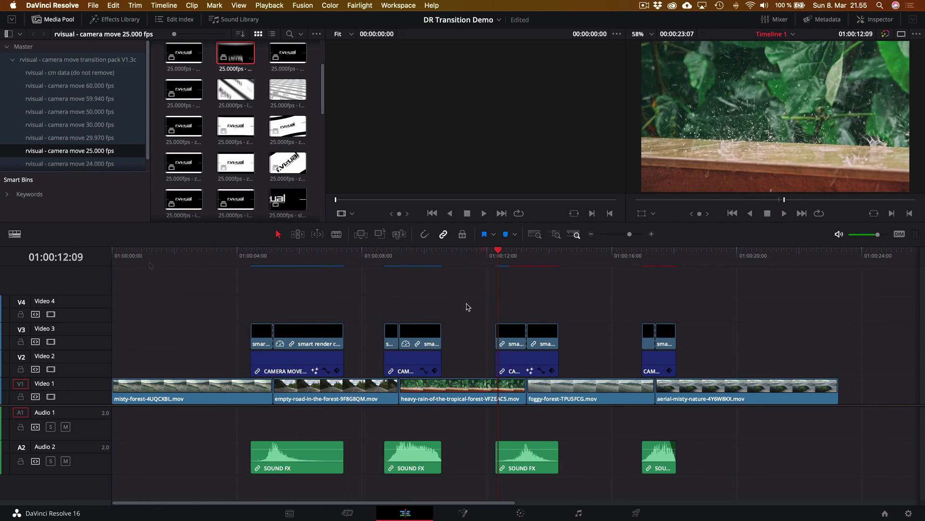
pyautogui.press('space')
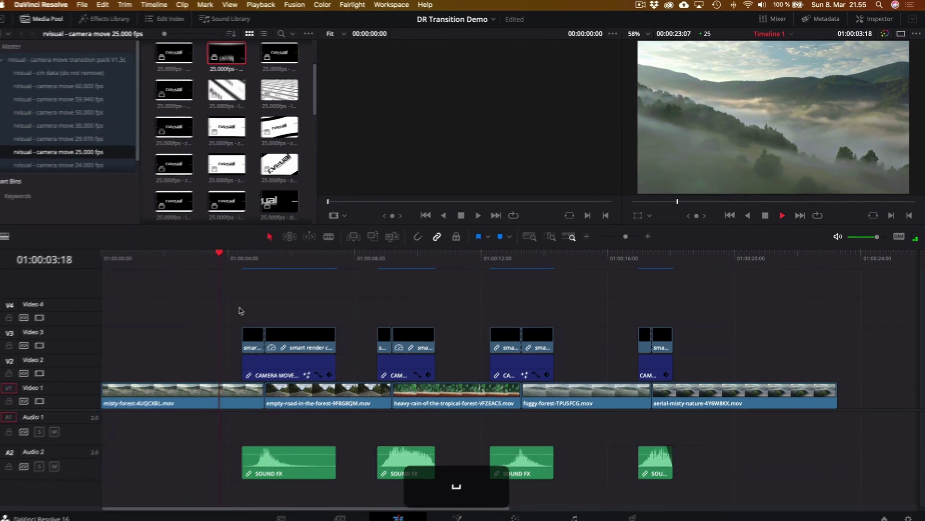